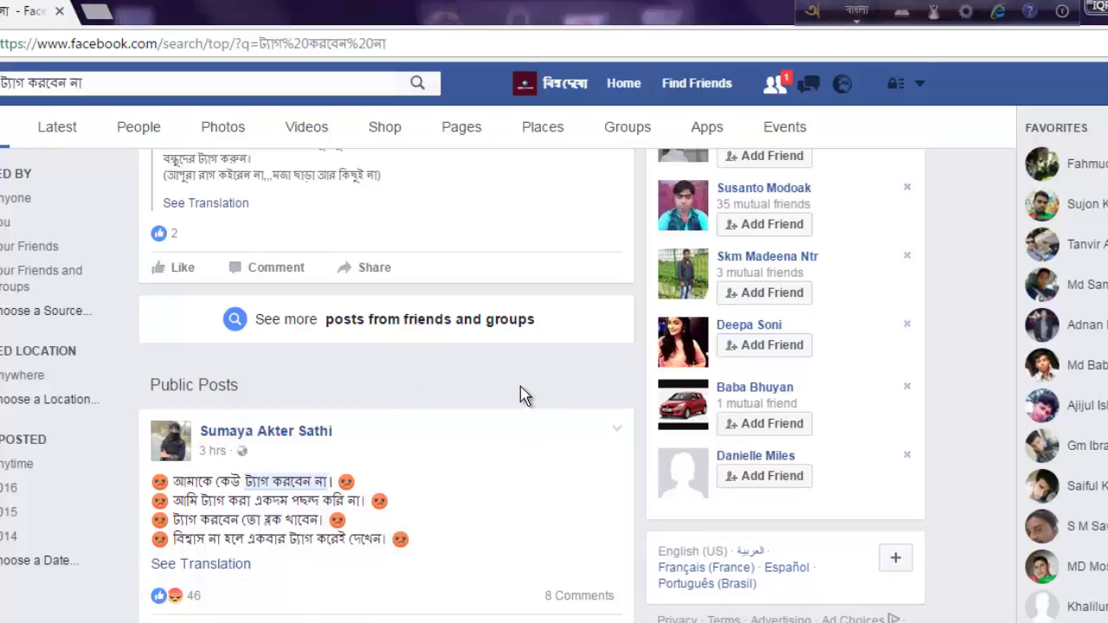
- Examine the Facebook search results for "ট্যাগ করবেন না", reading the posts in which people ask not to be tagged
scroll(515, 388, "up", 5)
scroll(507, 388, "up", 1)
scroll(504, 389, "down", 8)
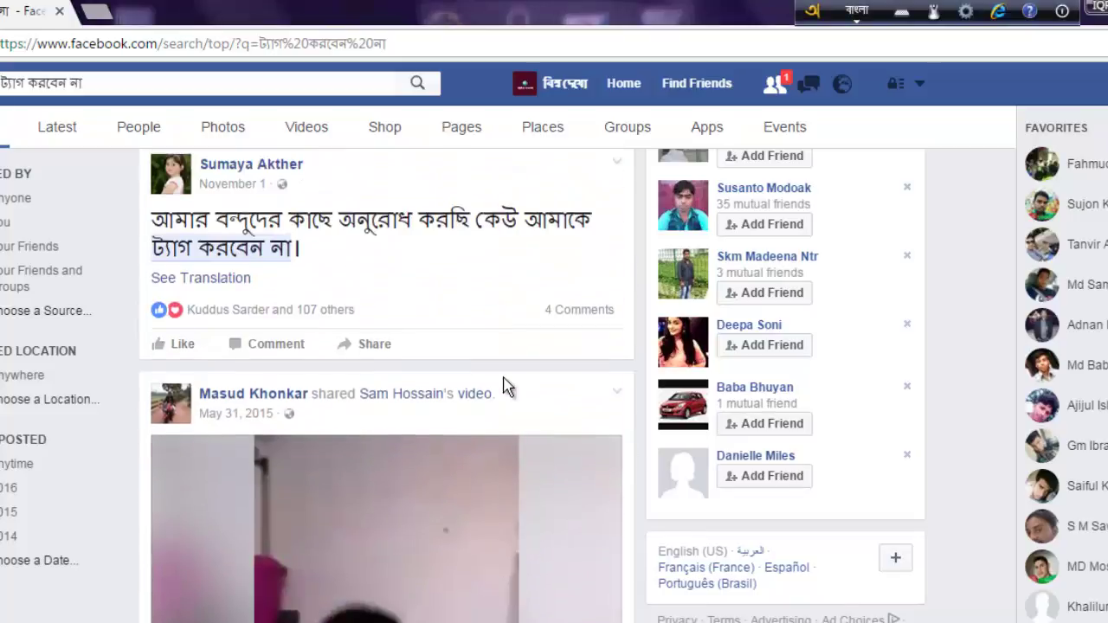
scroll(505, 389, "up", 2)
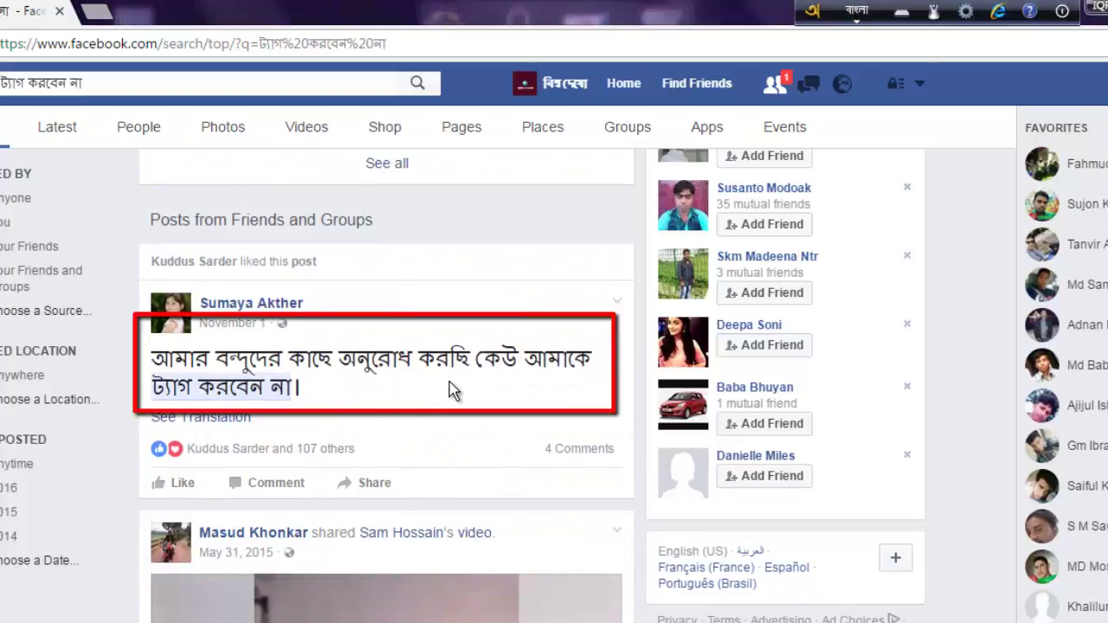
scroll(448, 500, "down", 18)
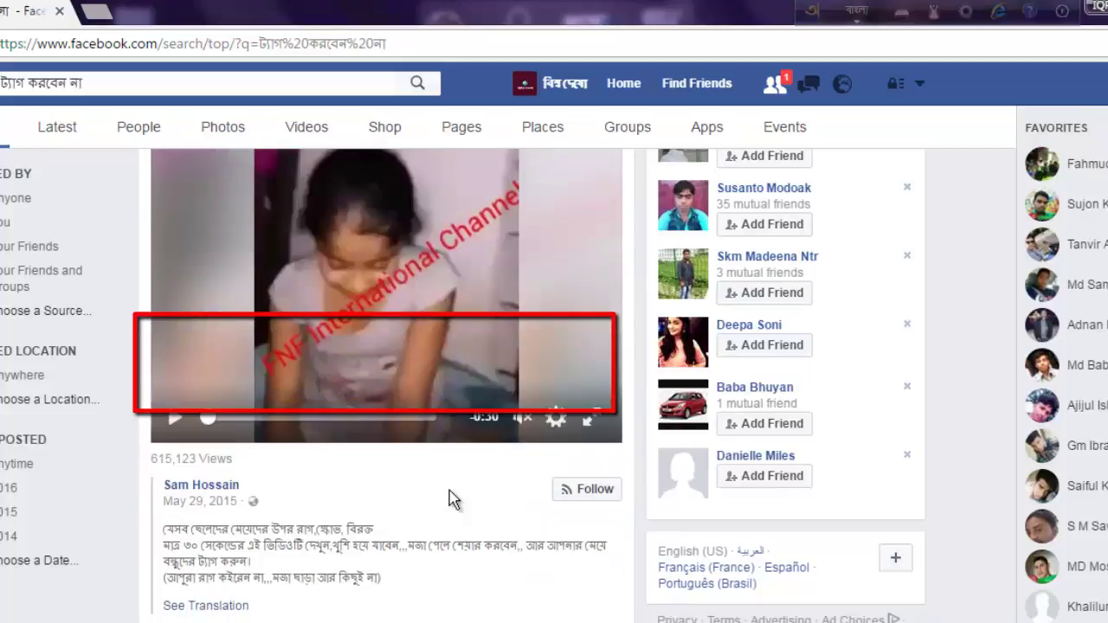
scroll(448, 497, "up", 3)
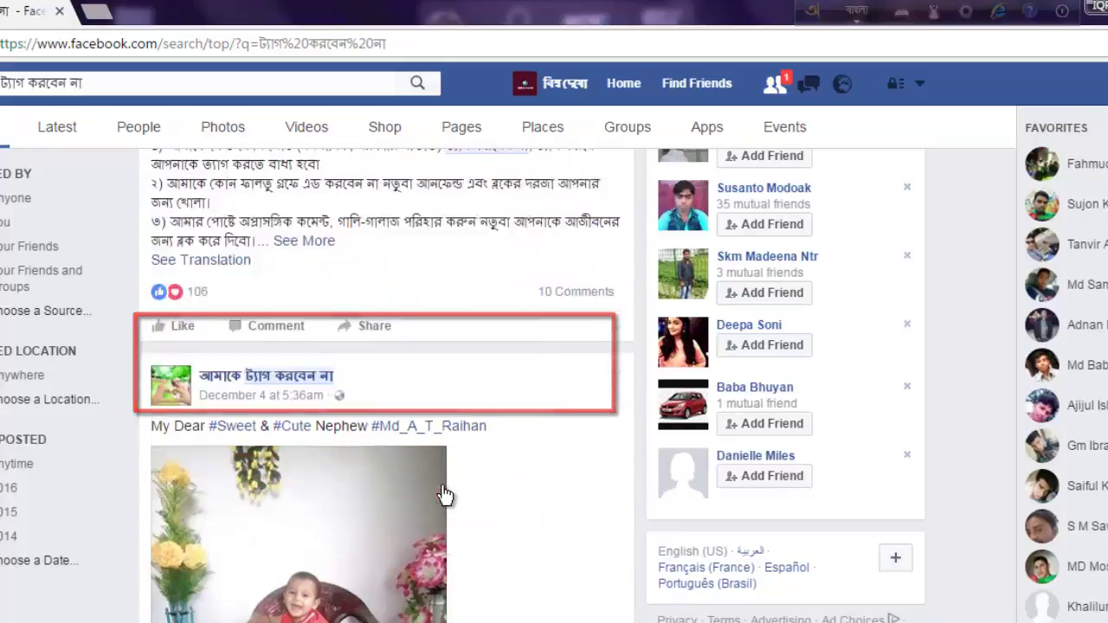
scroll(344, 541, "down", 15)
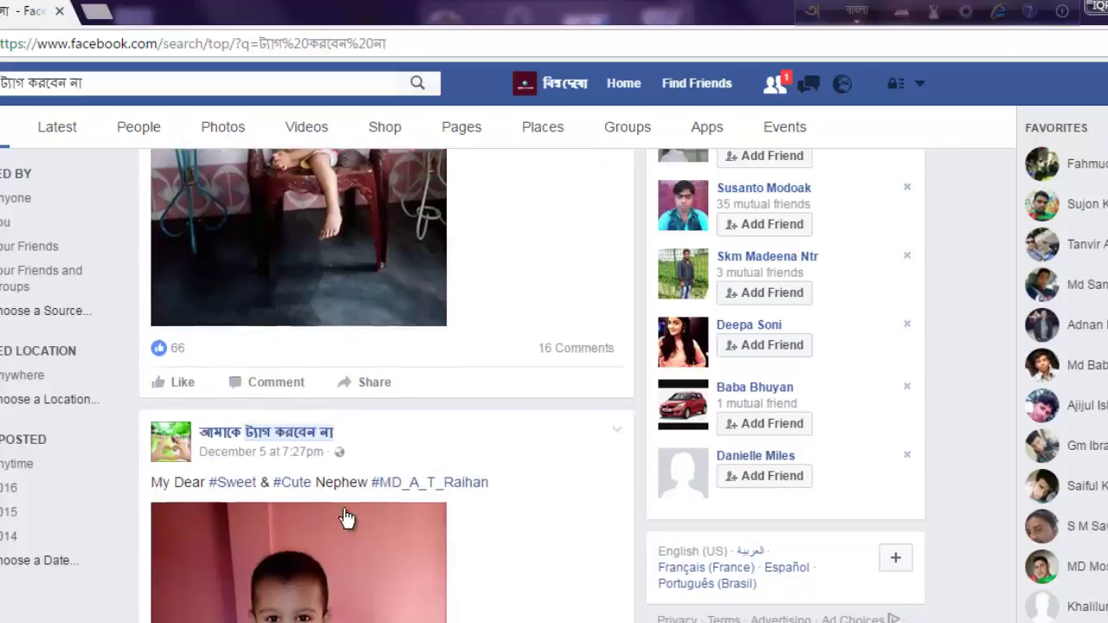
scroll(346, 518, "down", 1)
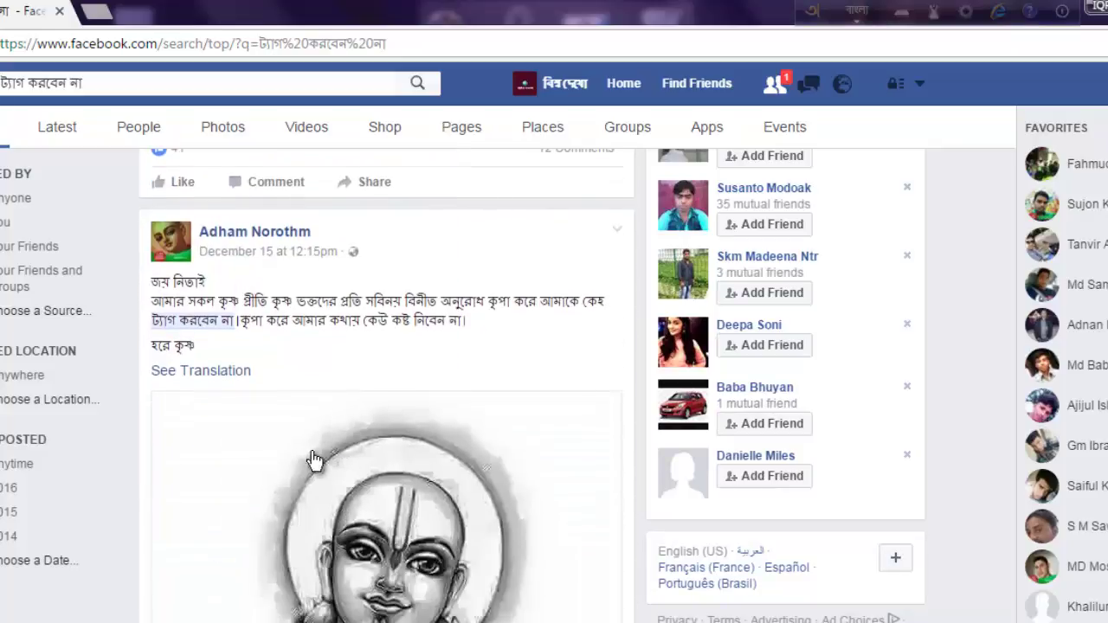
scroll(316, 428, "down", 1)
scroll(327, 433, "down", 5)
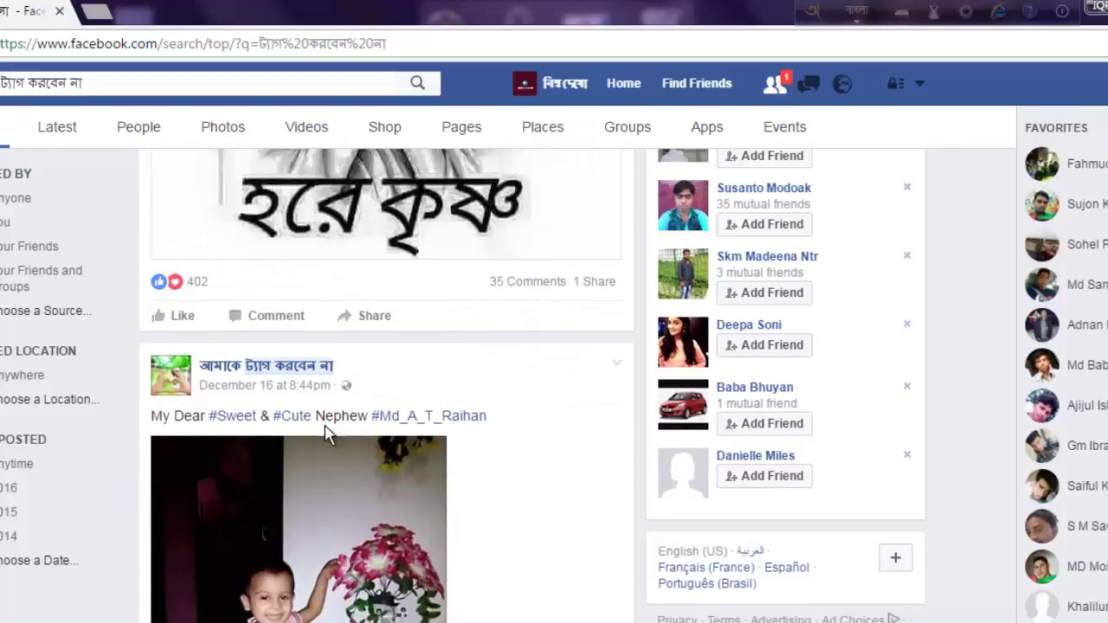
scroll(225, 376, "down", 5)
scroll(242, 337, "up", 2)
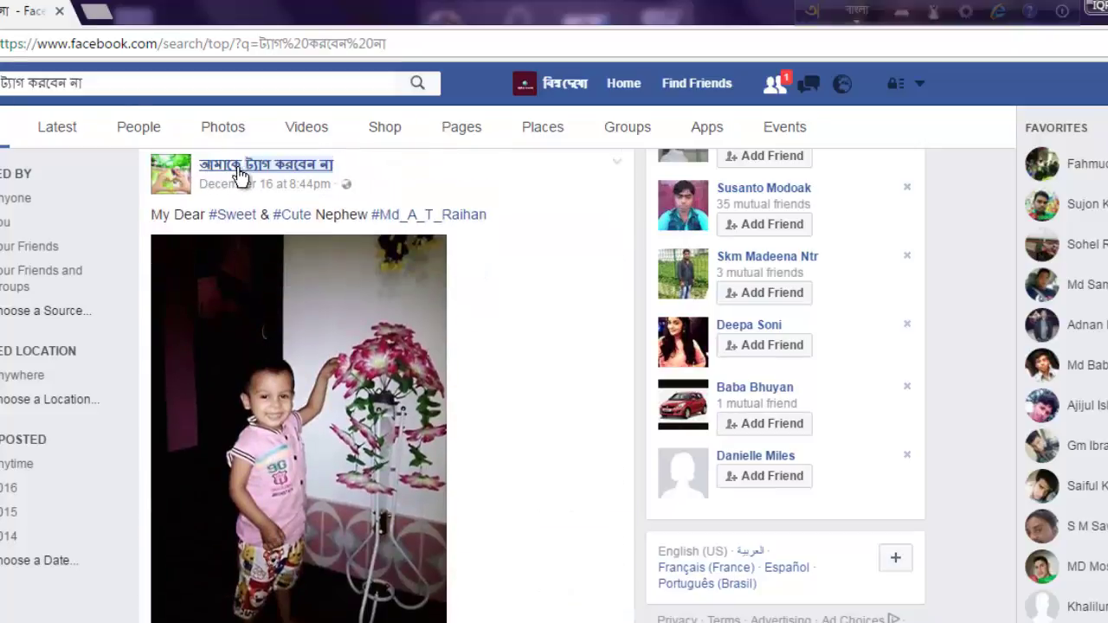
mouse_move(302, 186)
scroll(196, 284, "up", 1)
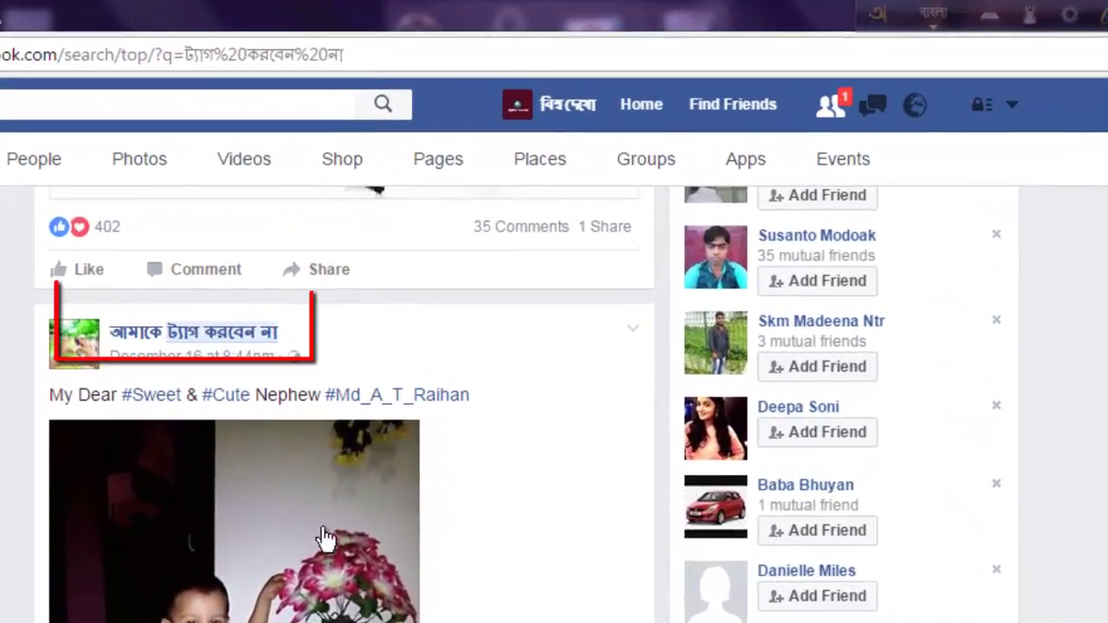
scroll(276, 607, "down", 5)
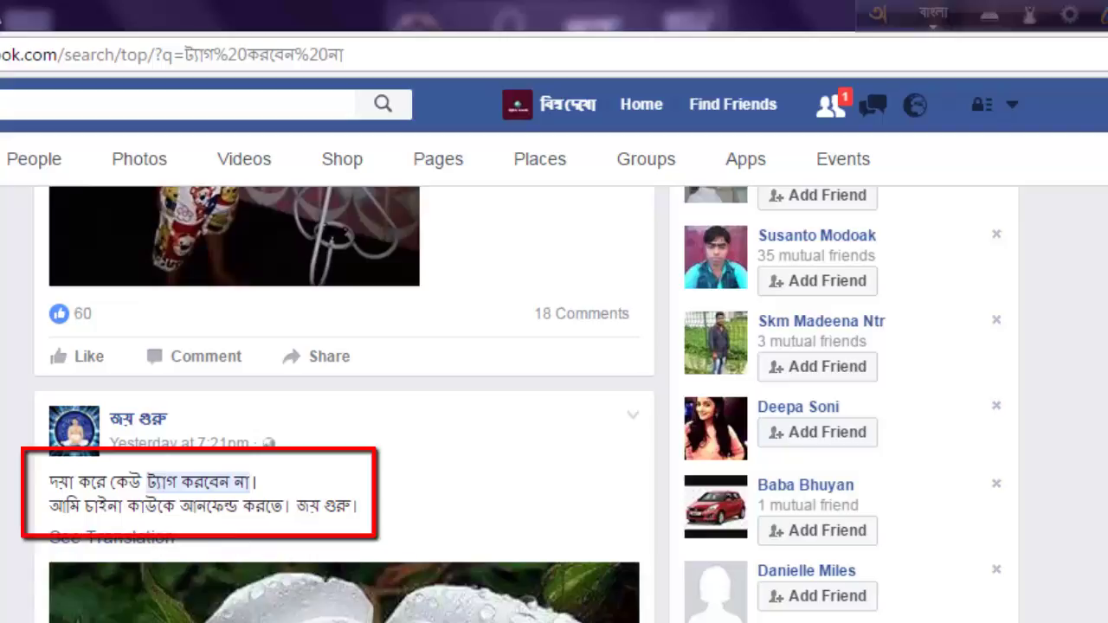
scroll(345, 405, "down", 5)
scroll(345, 405, "down", 5)
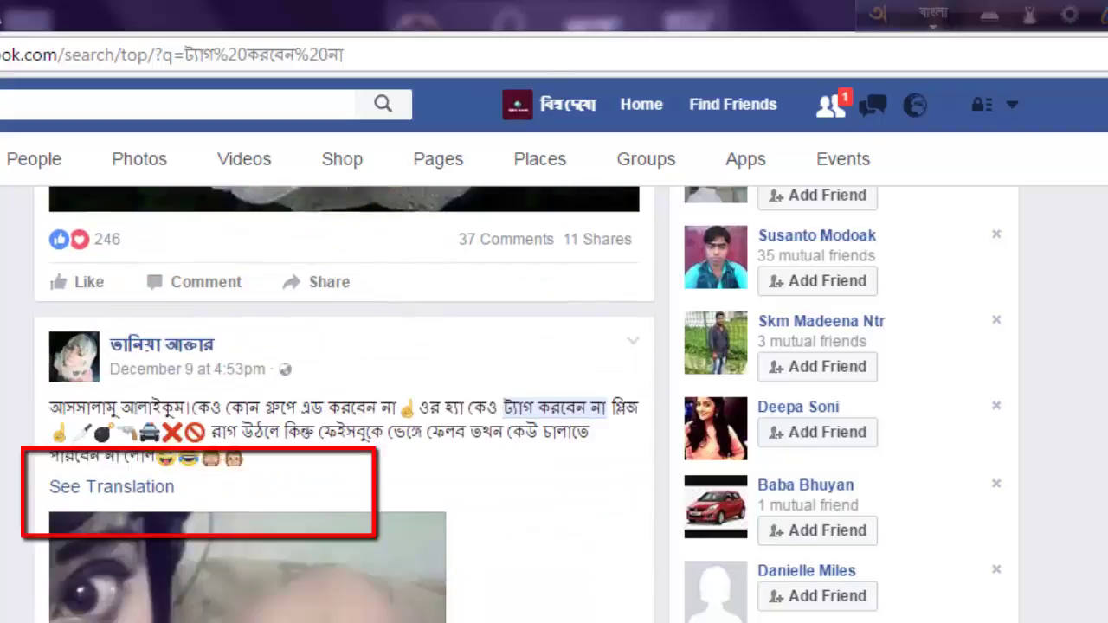
scroll(345, 405, "down", 5)
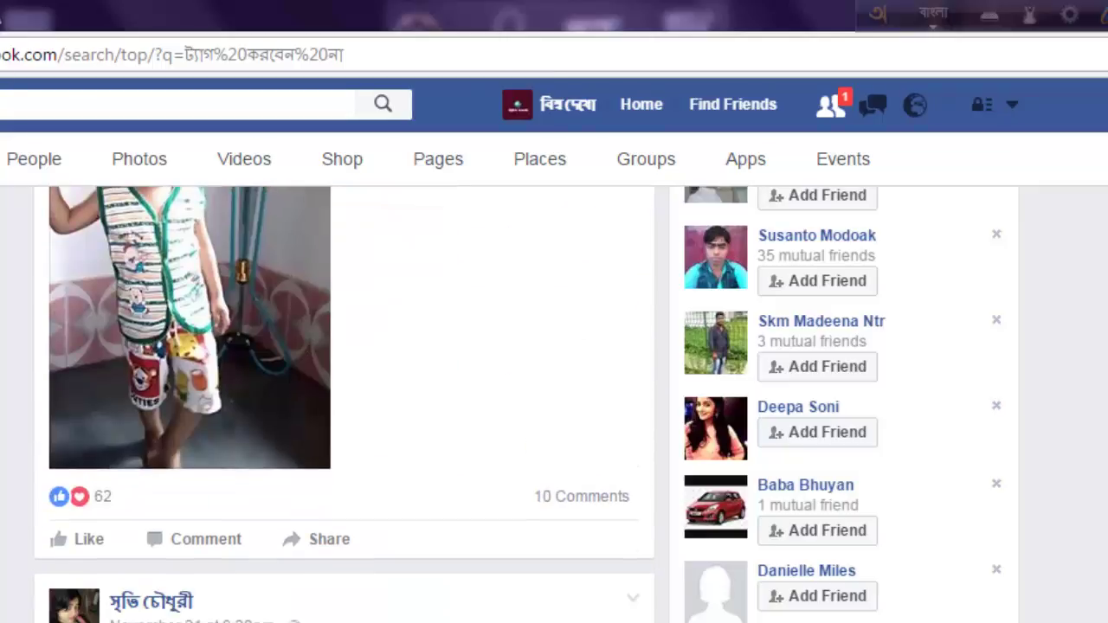
scroll(344, 404, "up", 1)
scroll(345, 404, "down", 5)
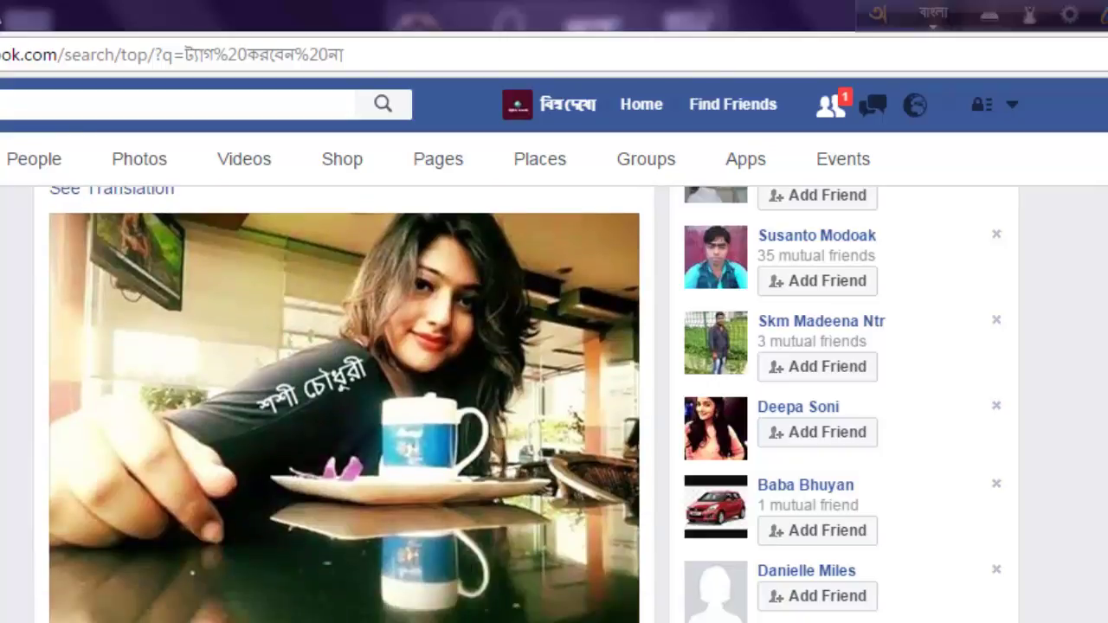
scroll(345, 405, "up", 5)
scroll(321, 599, "down", 1)
scroll(321, 599, "down", 5)
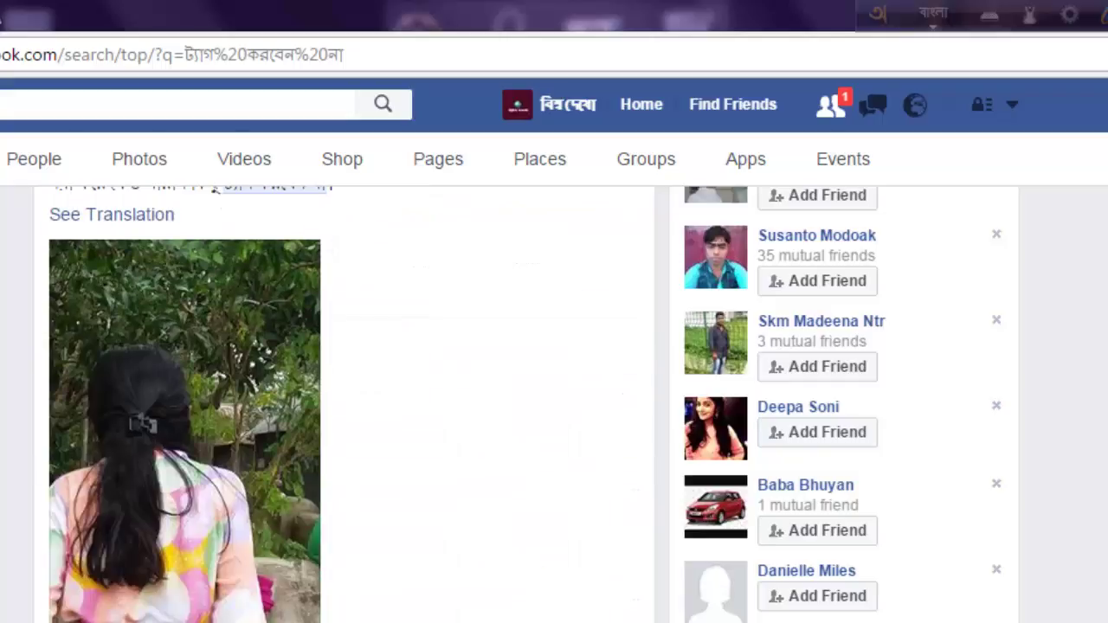
scroll(345, 405, "down", 5)
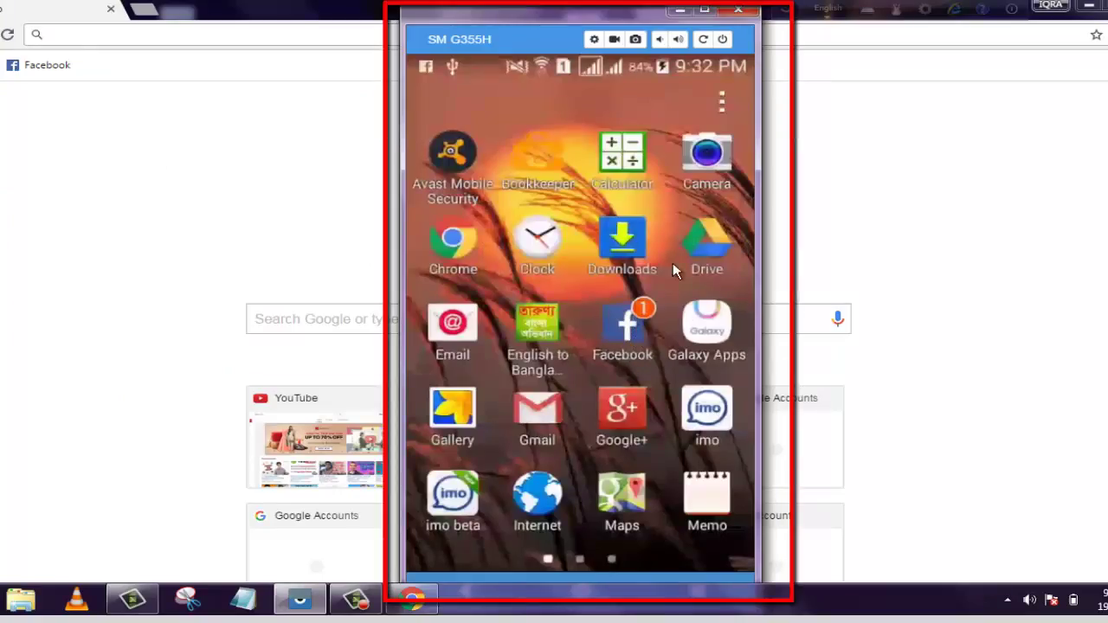
- Switch to the Facebook app on the mirrored phone and open its Account Settings
left_click(626, 321)
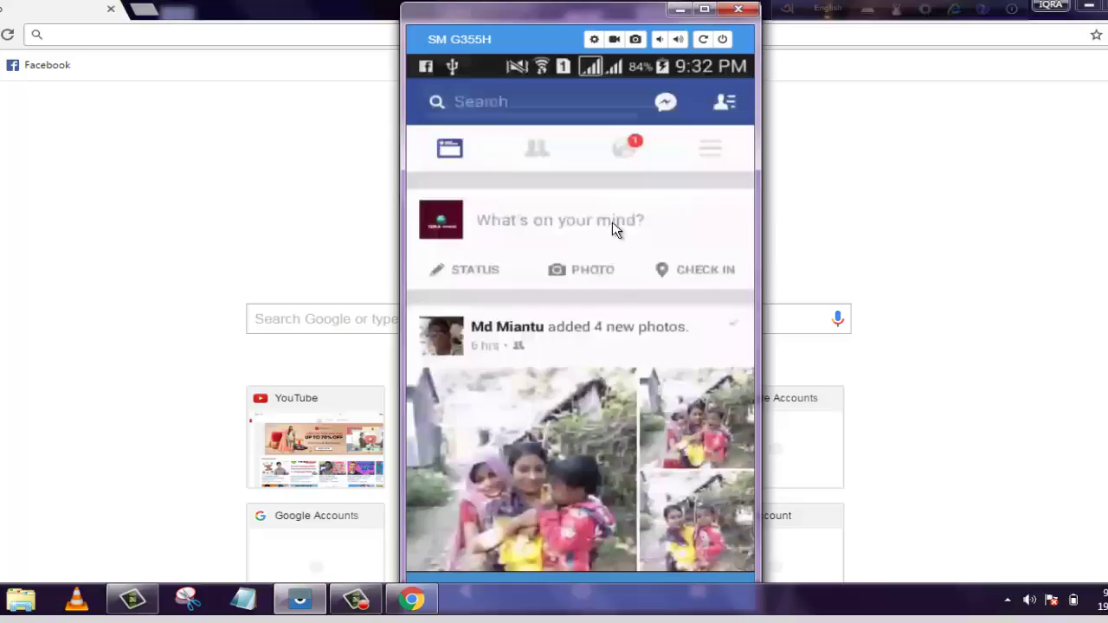
left_click(710, 156)
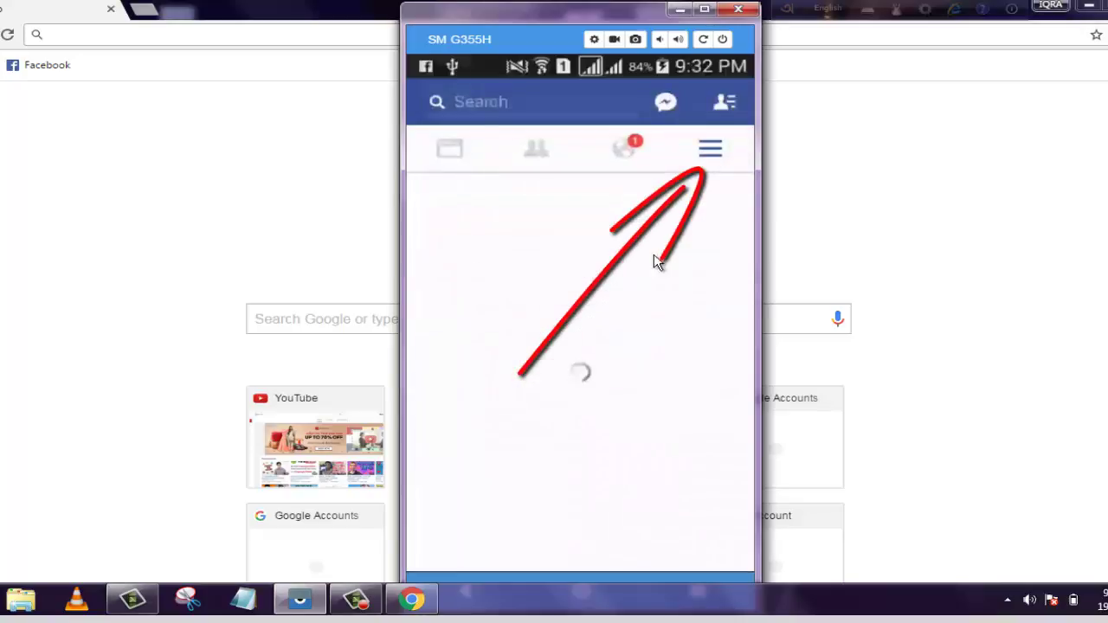
scroll(542, 280, "down", 5)
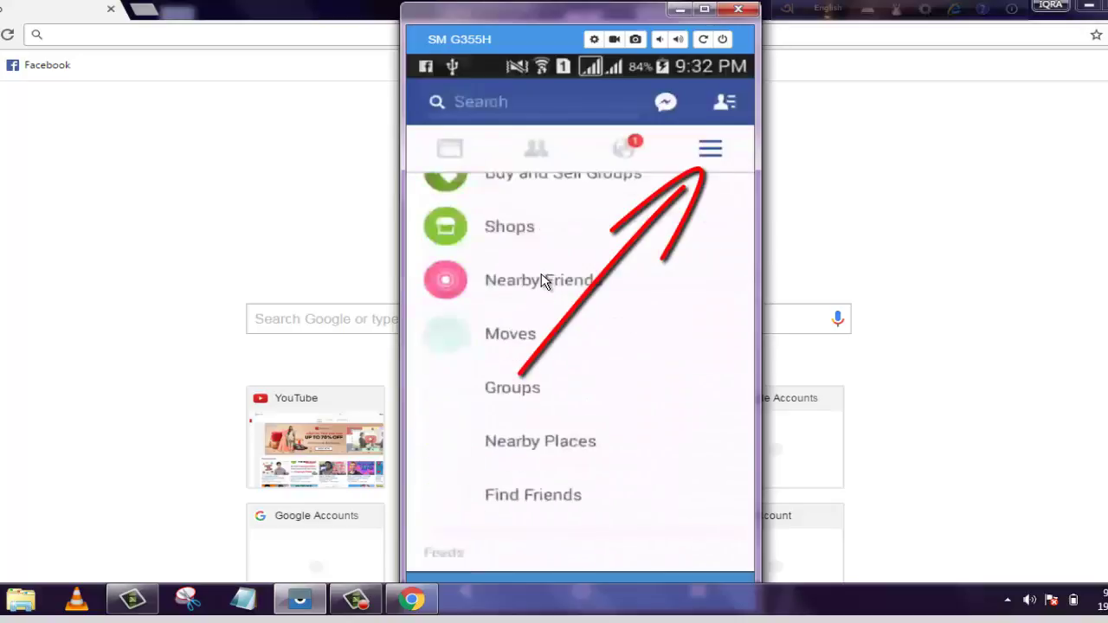
scroll(542, 281, "down", 4)
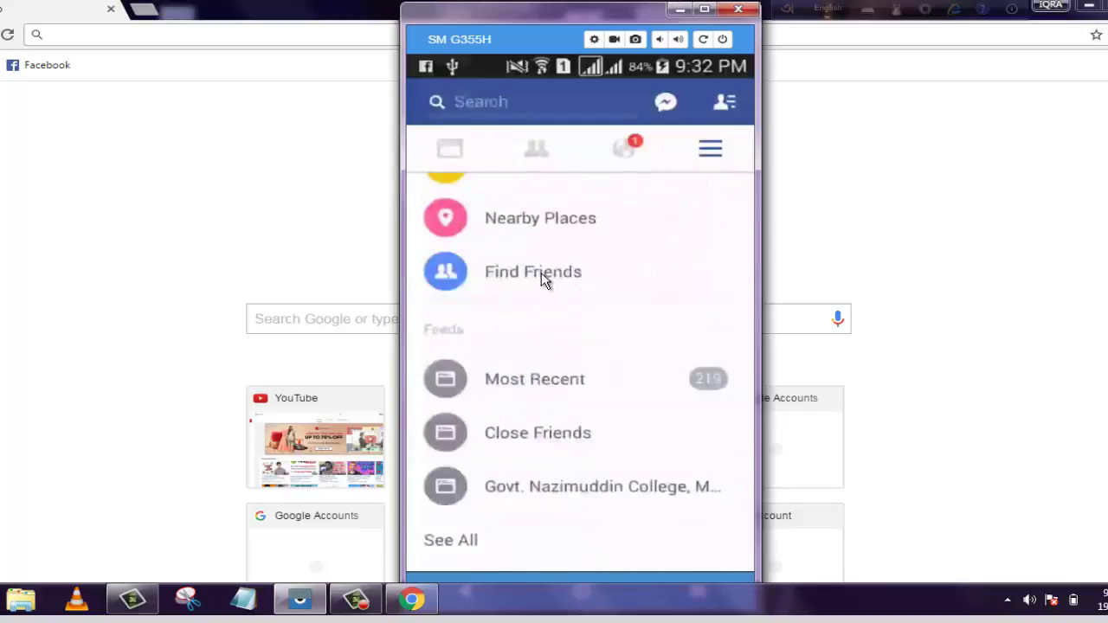
scroll(542, 281, "down", 4)
scroll(542, 281, "down", 5)
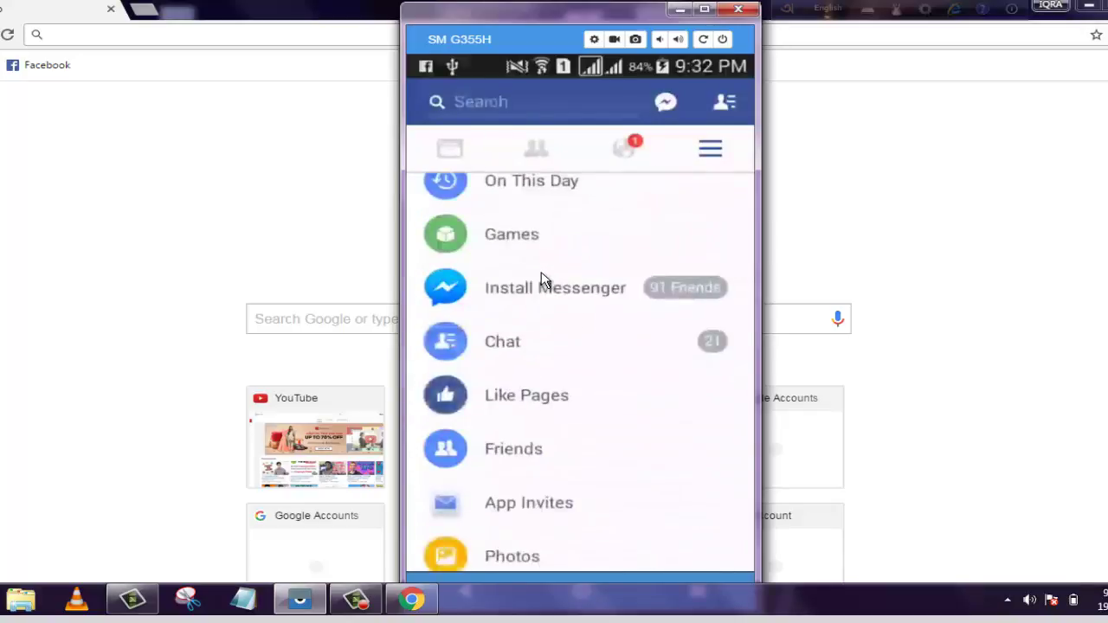
scroll(542, 280, "down", 6)
scroll(542, 281, "down", 6)
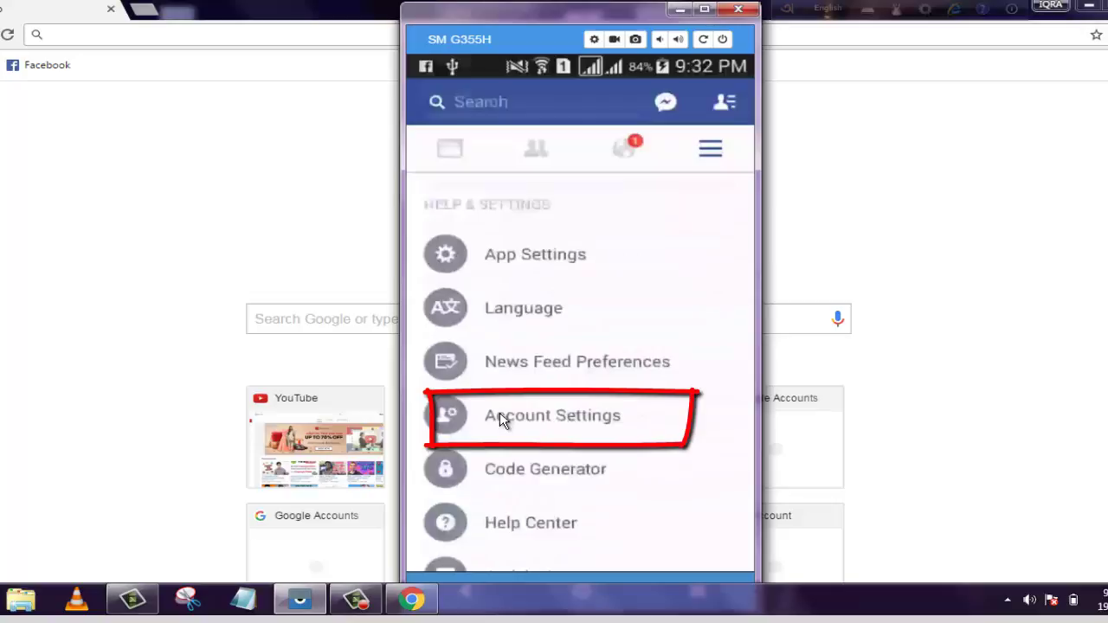
left_click(535, 422)
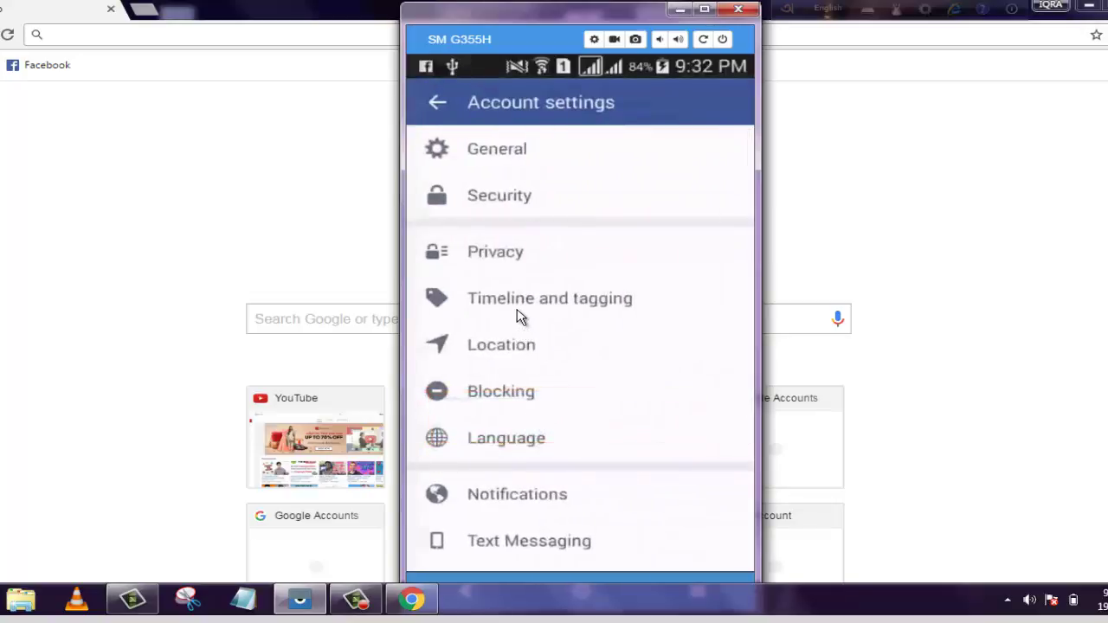
- In the Timeline and Tagging settings, set who can post on your Timeline to Only Me
left_click(565, 297)
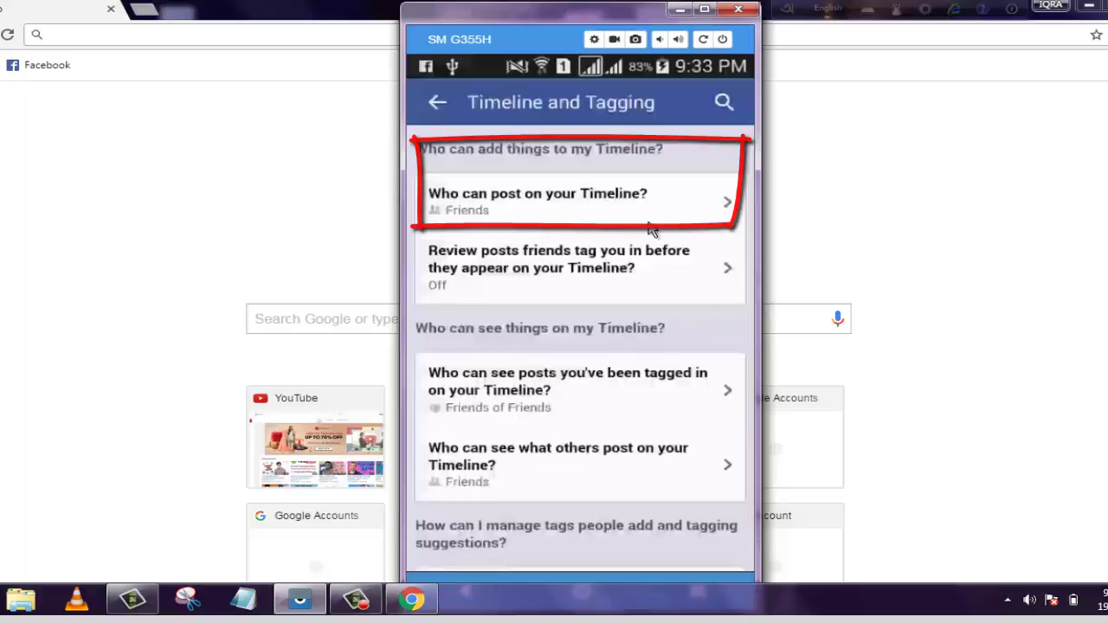
left_click(727, 208)
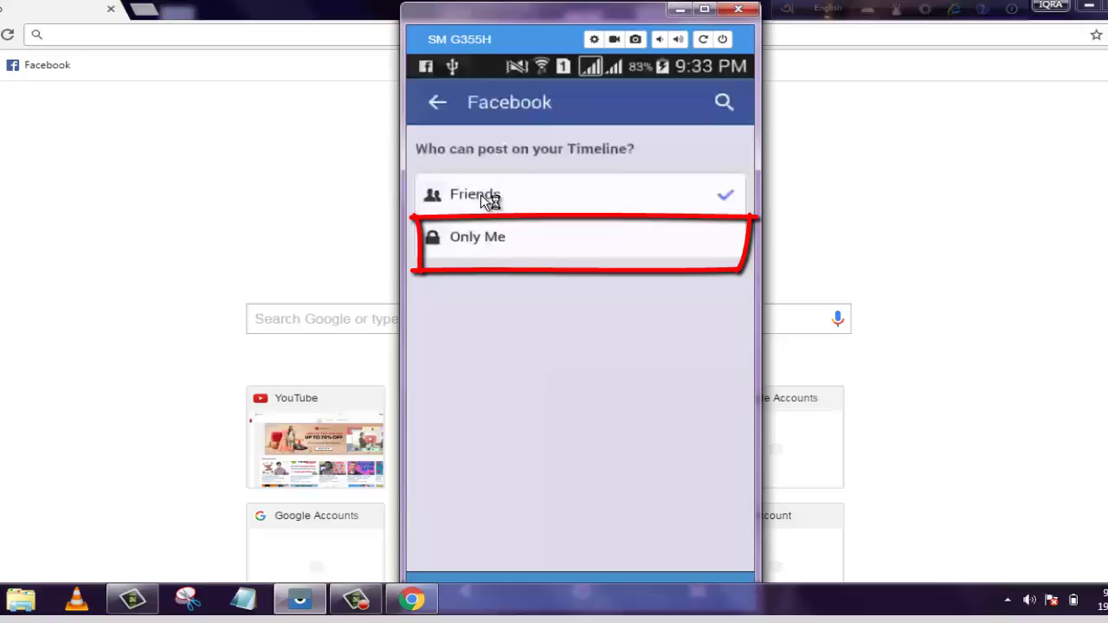
left_click(489, 243)
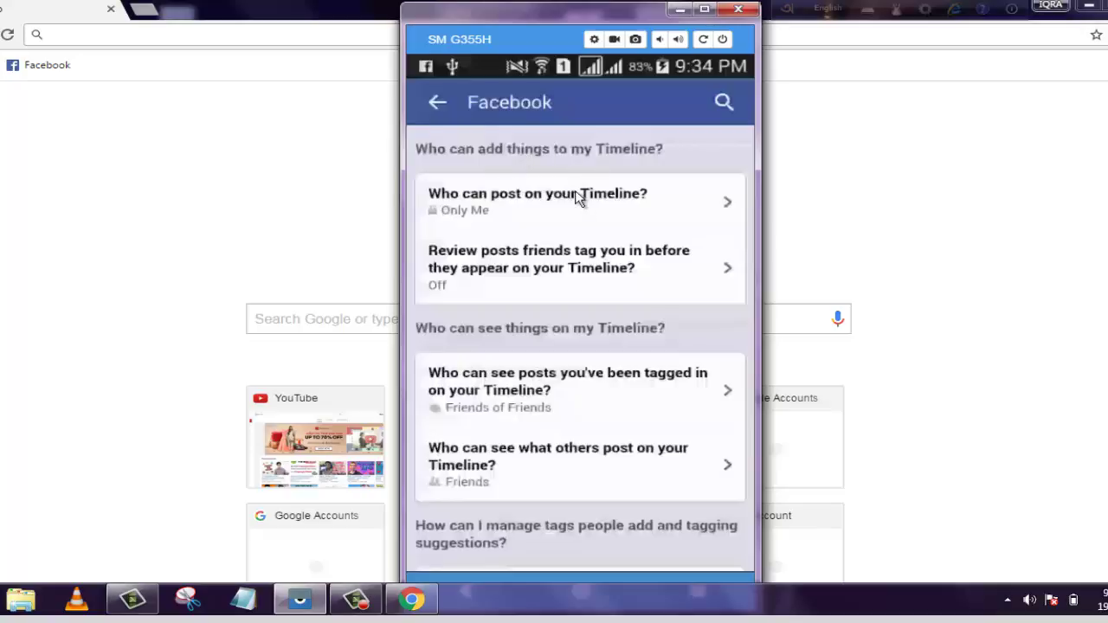
scroll(578, 198, "down", 3)
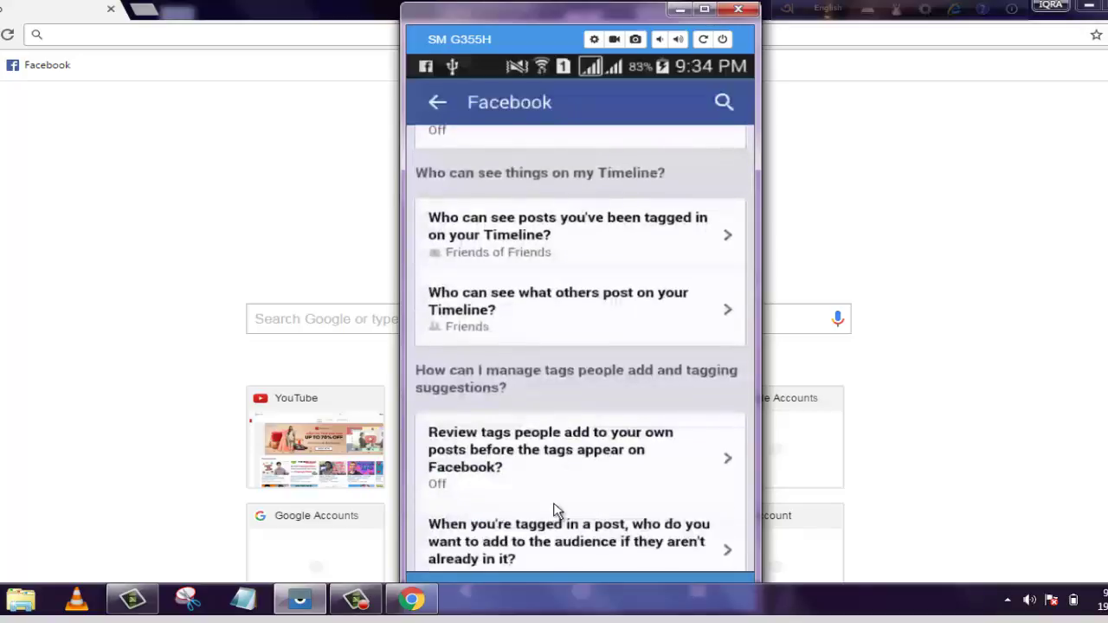
- Leave Facebook for the phone's app drawer, look through its pages, and close the phone mirroring window
left_click(580, 578)
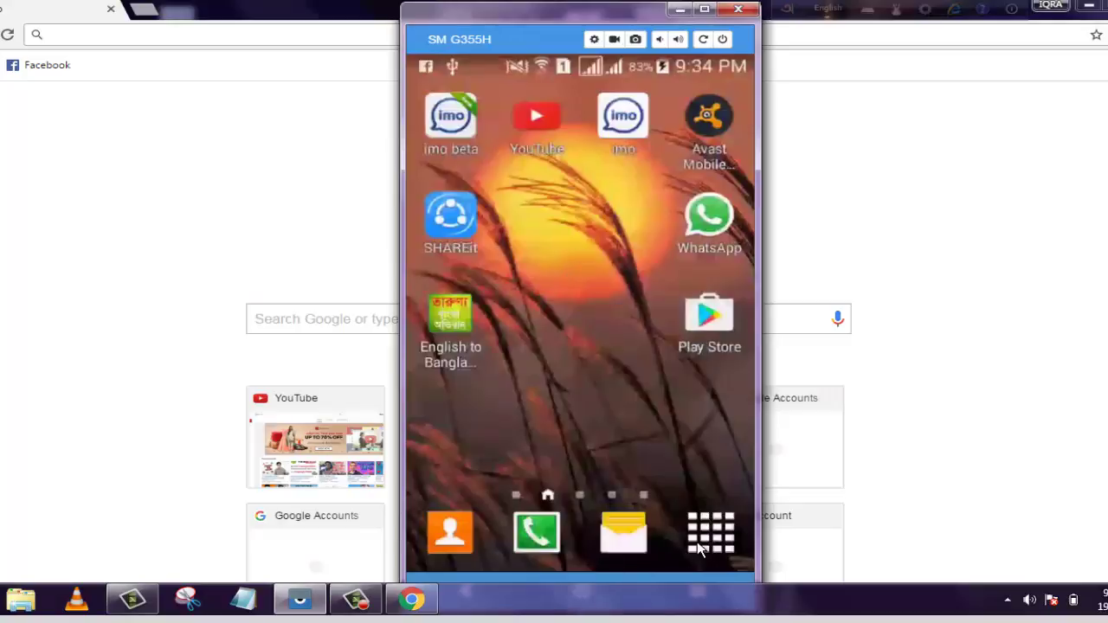
left_click(698, 540)
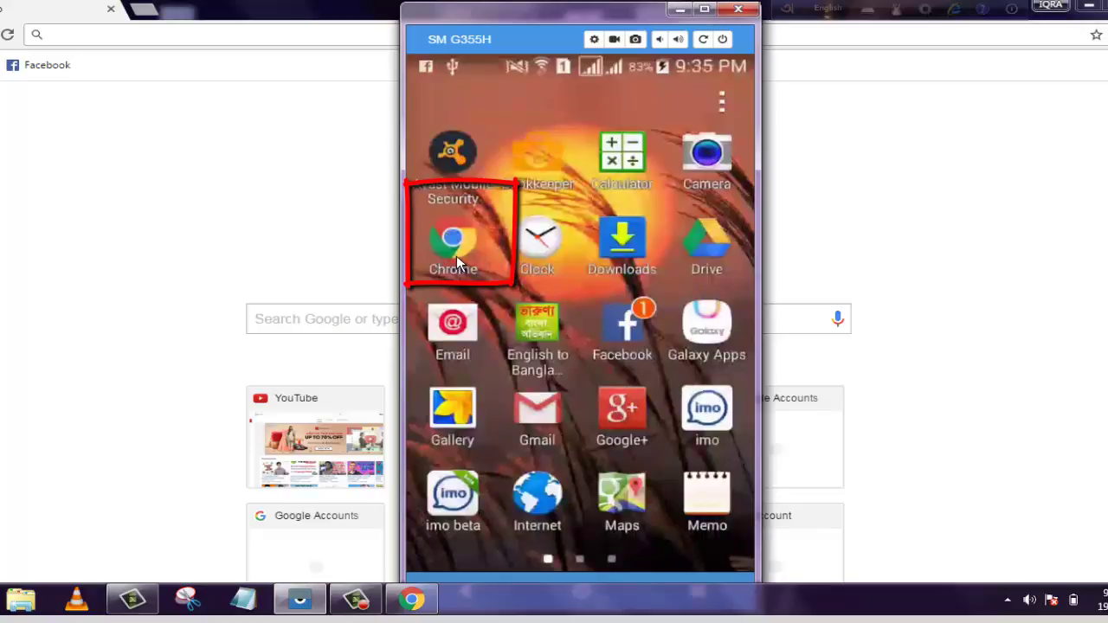
left_click_drag(677, 390, 546, 429)
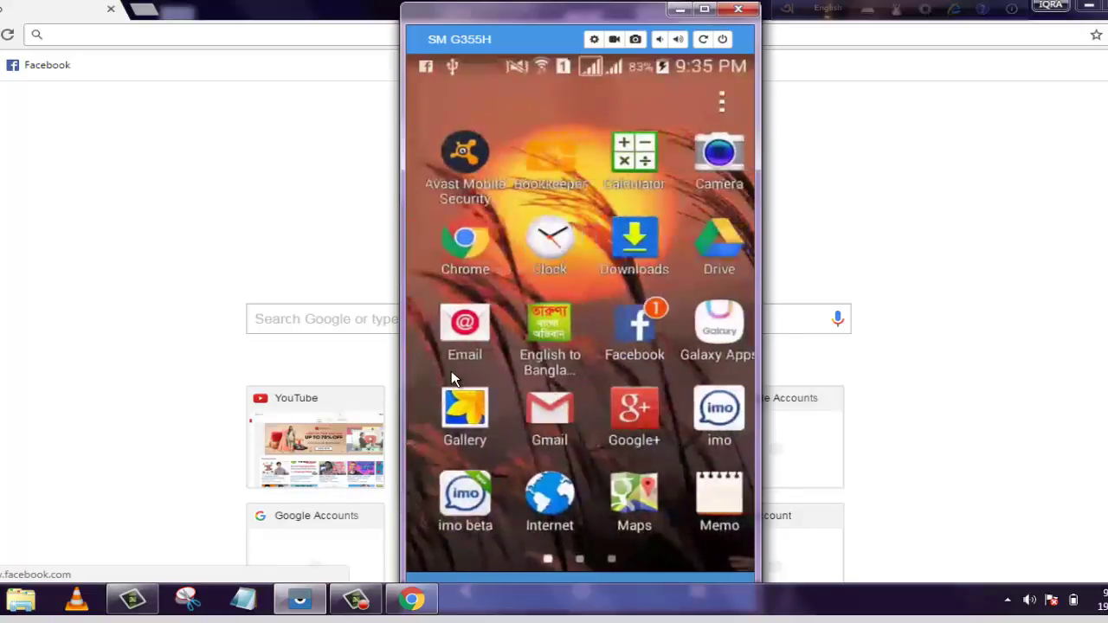
left_click_drag(451, 370, 555, 546)
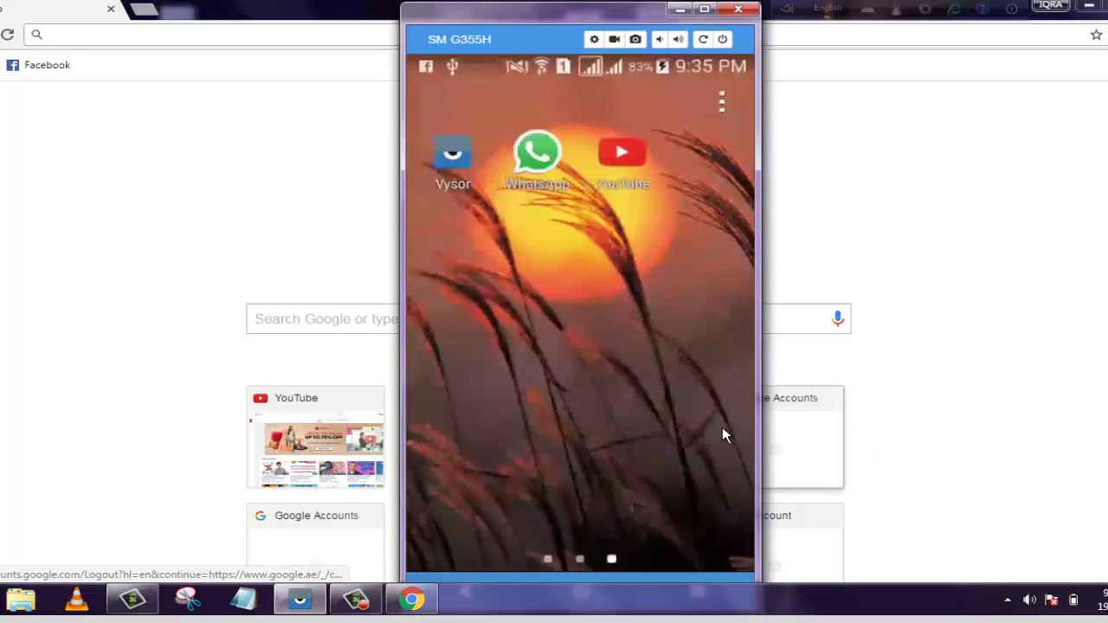
left_click_drag(723, 436, 397, 483)
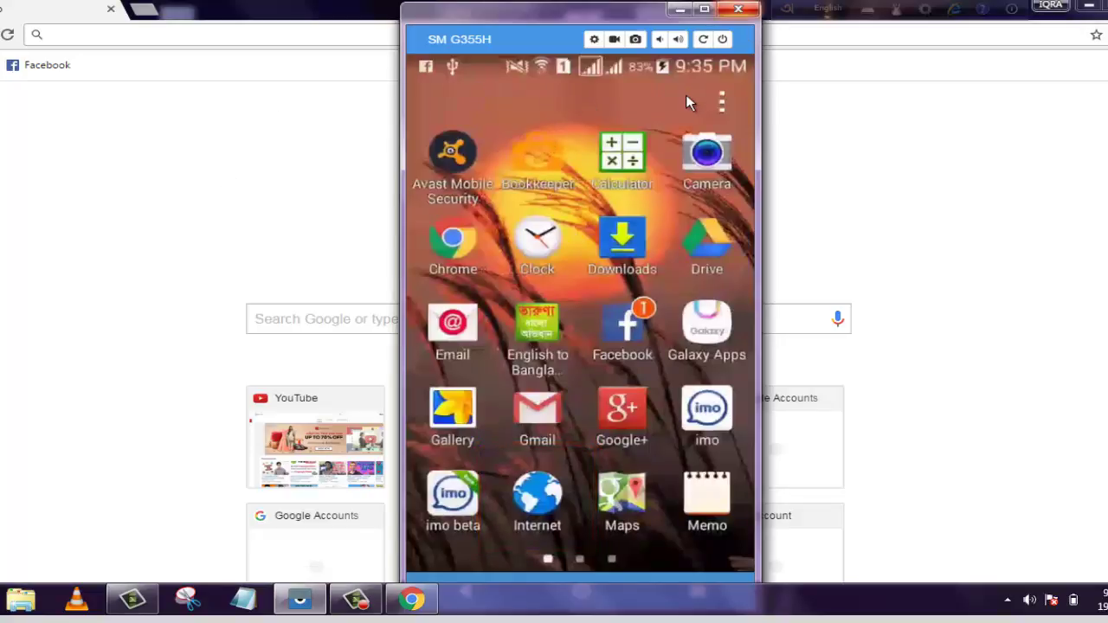
left_click(739, 8)
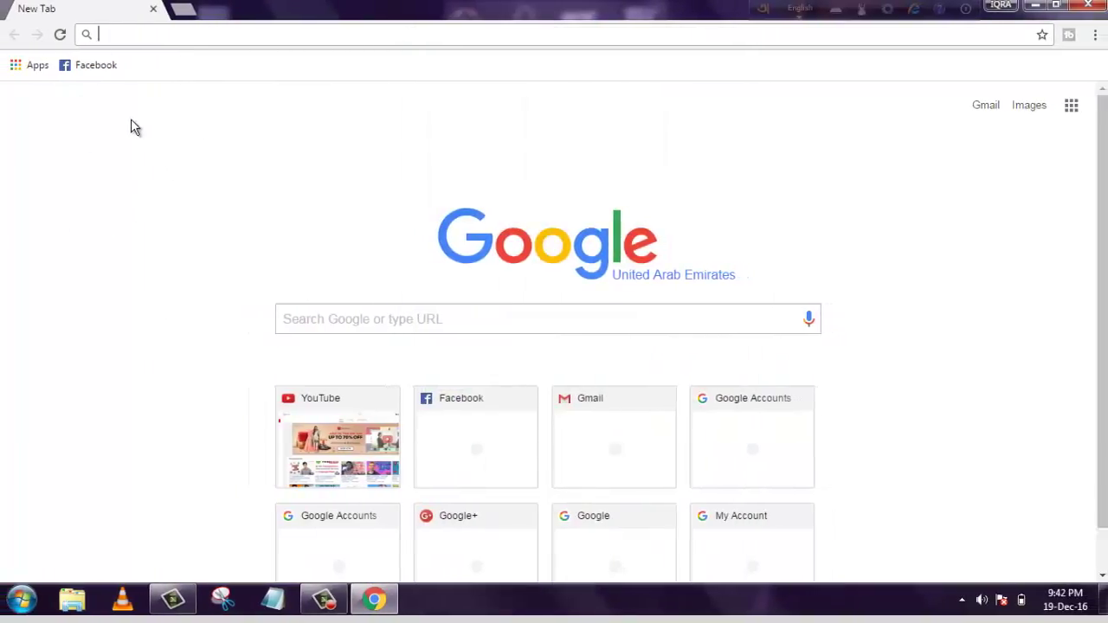
- Open the bookmarked Facebook site in the desktop browser and go to the account's settings page
left_click(97, 70)
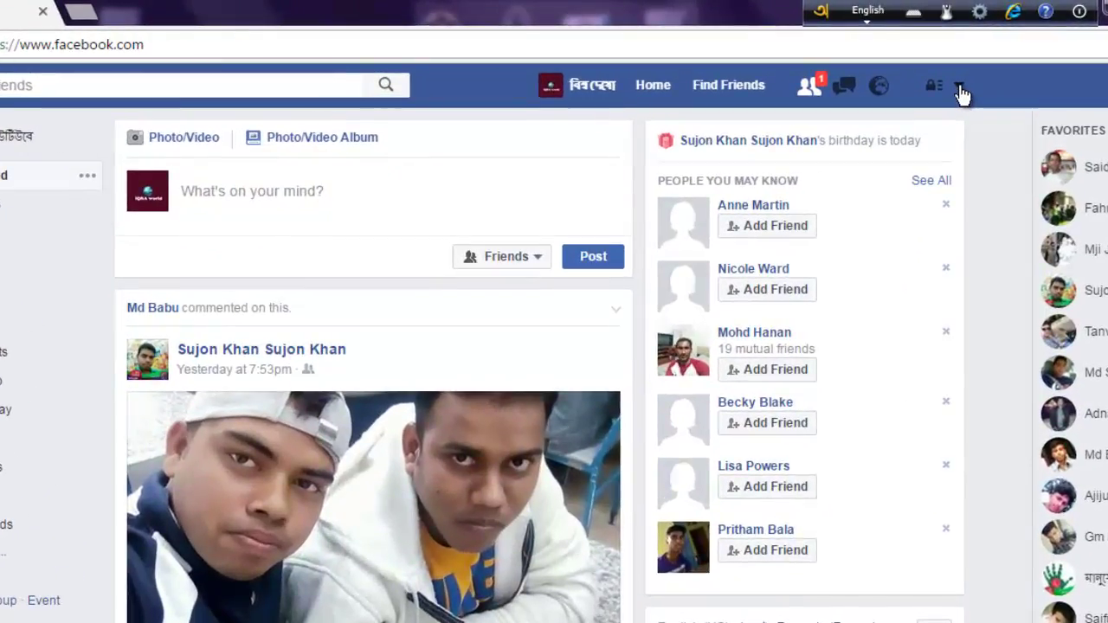
left_click(959, 86)
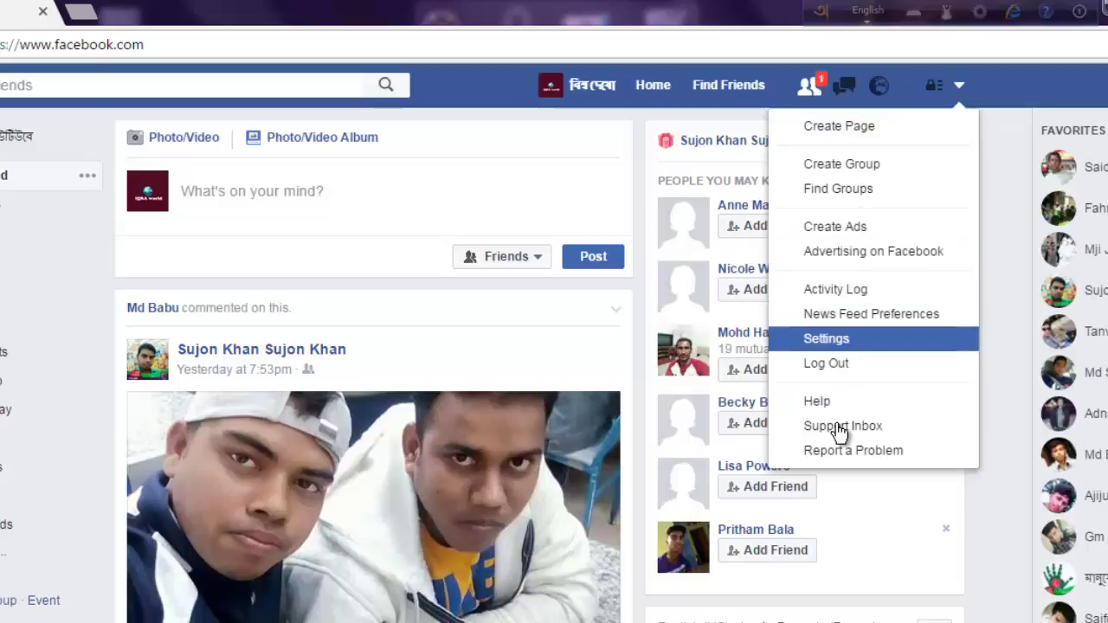
left_click(827, 341)
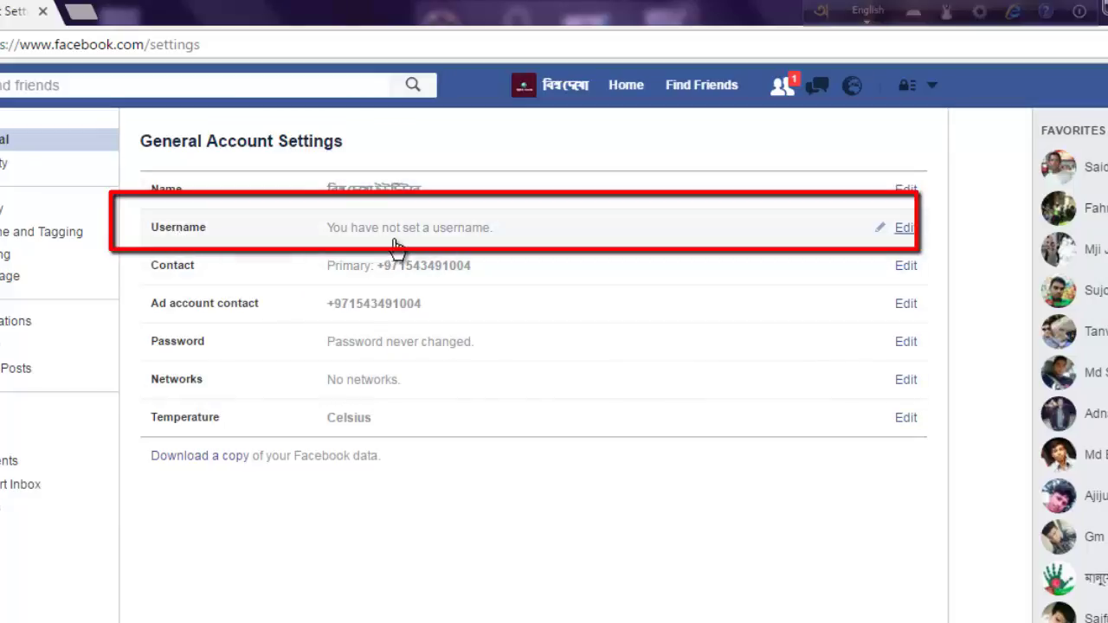
- In General Account Settings, start editing the username and enter iqraworld1 as the account's public username
left_click(906, 229)
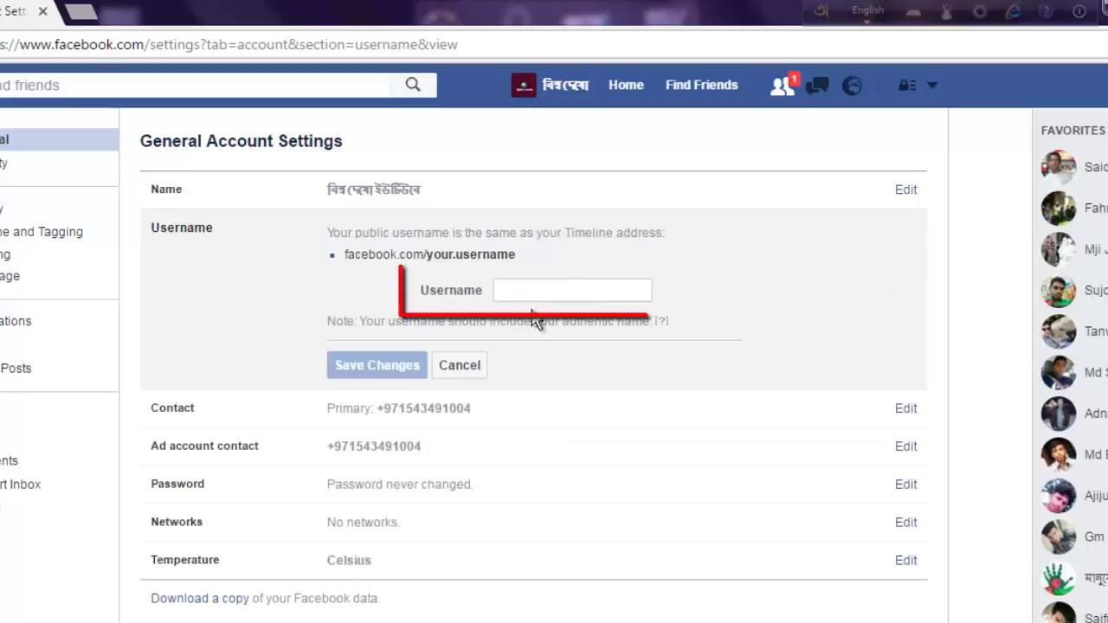
left_click(530, 292)
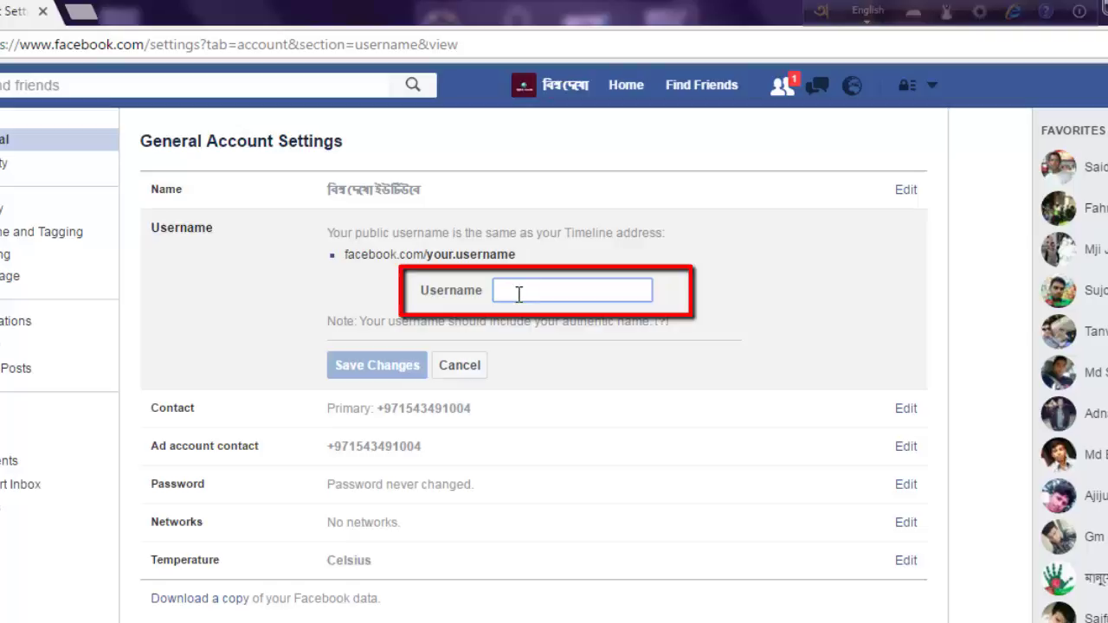
type("i")
key("BackSpace")
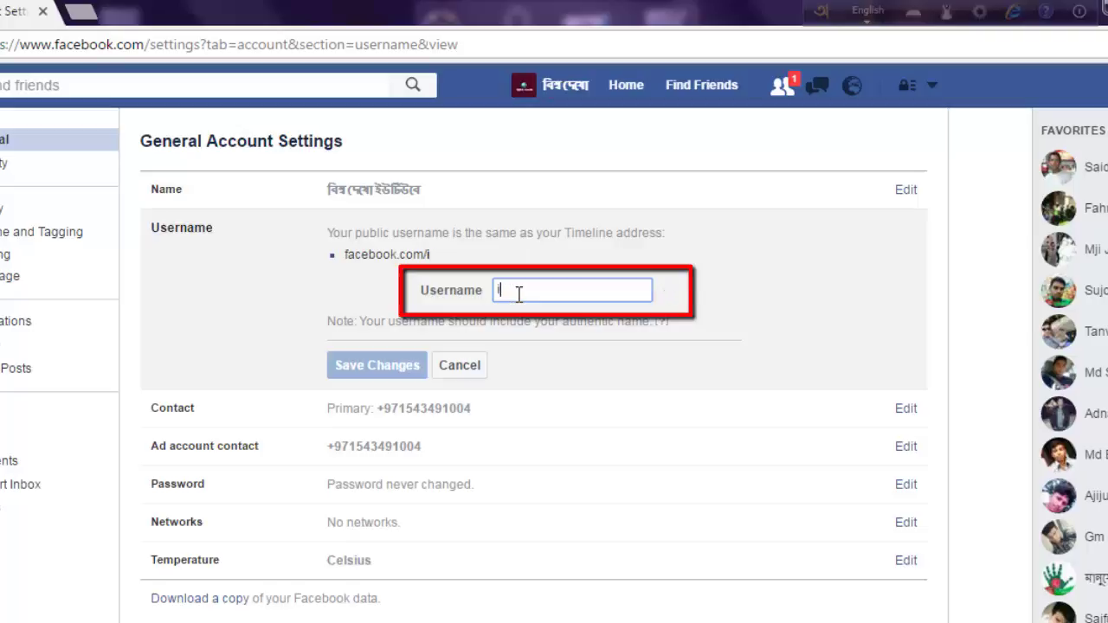
type("q")
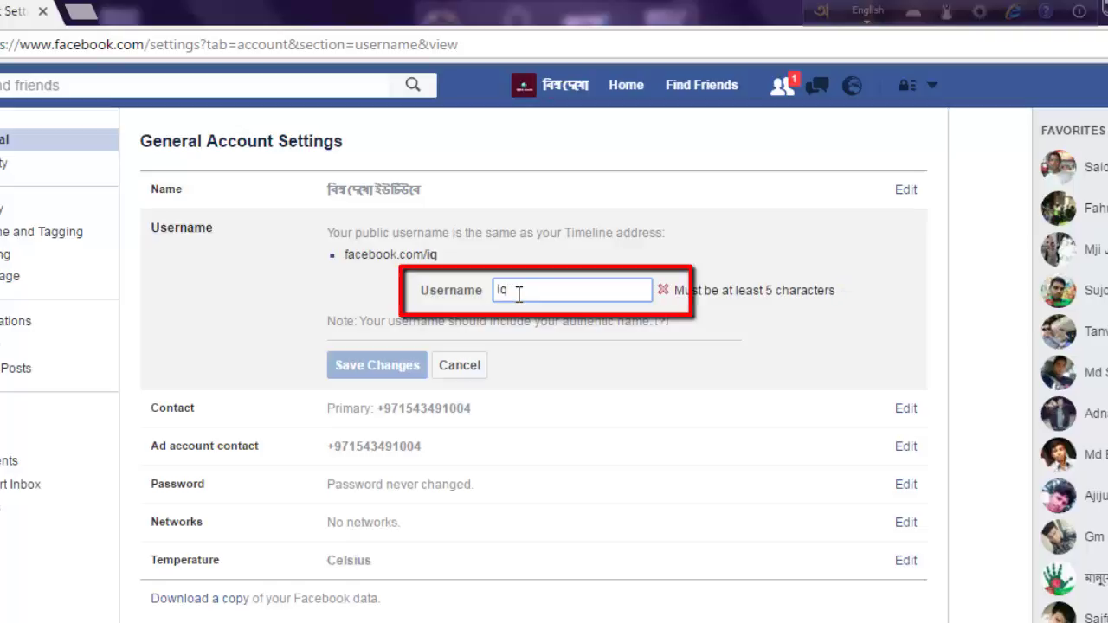
type("raworld")
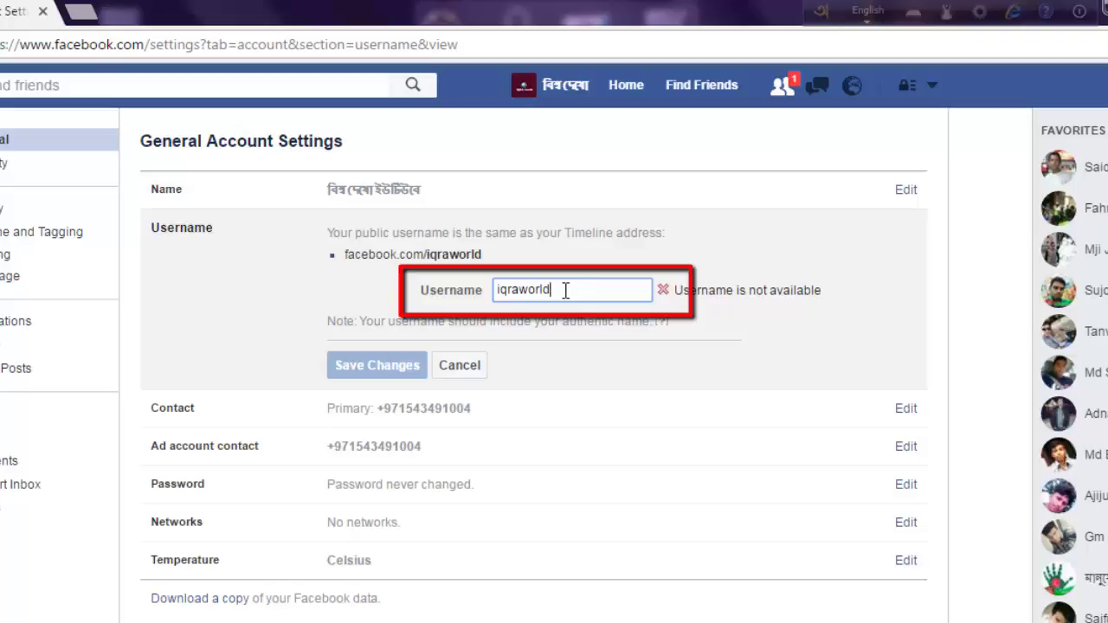
type("1")
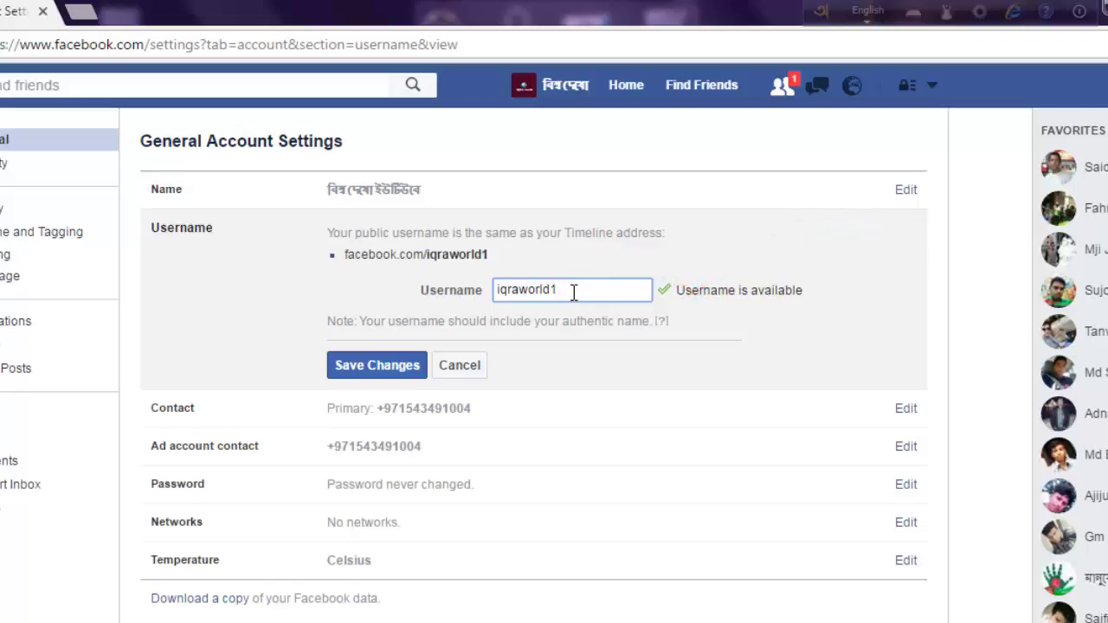
- Save the new username and authorize the change with the account password
left_click(372, 378)
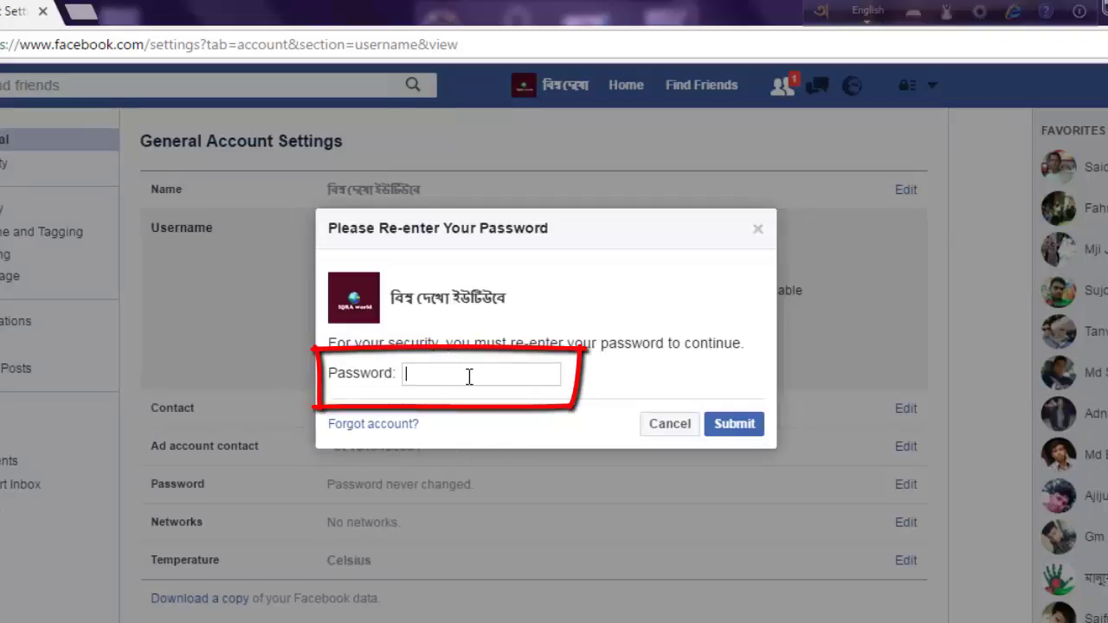
type("•••••••••")
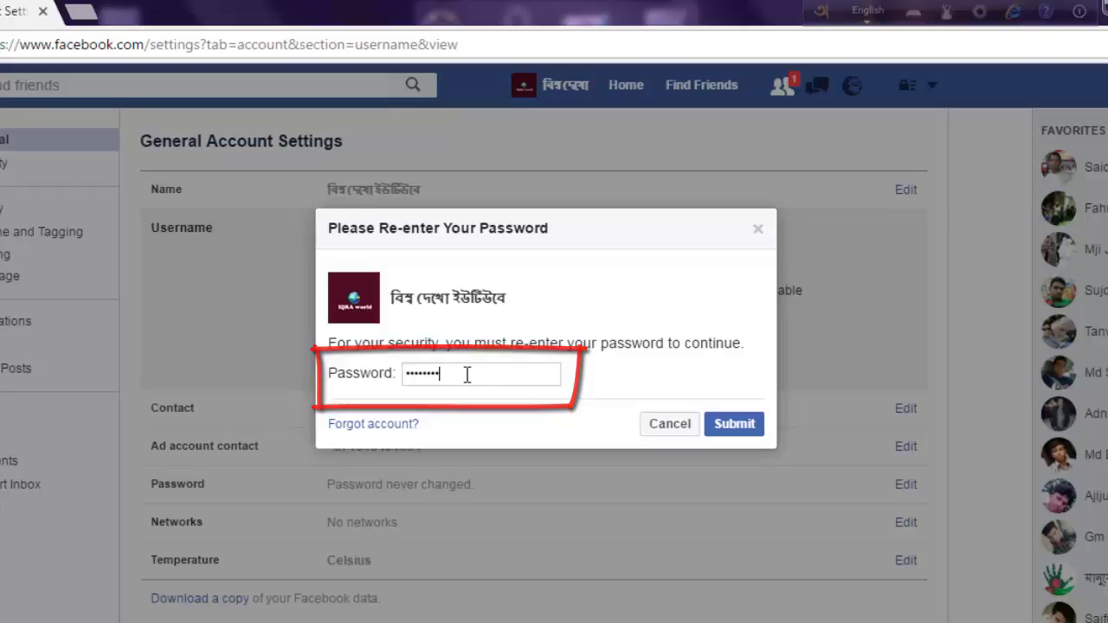
left_click(727, 440)
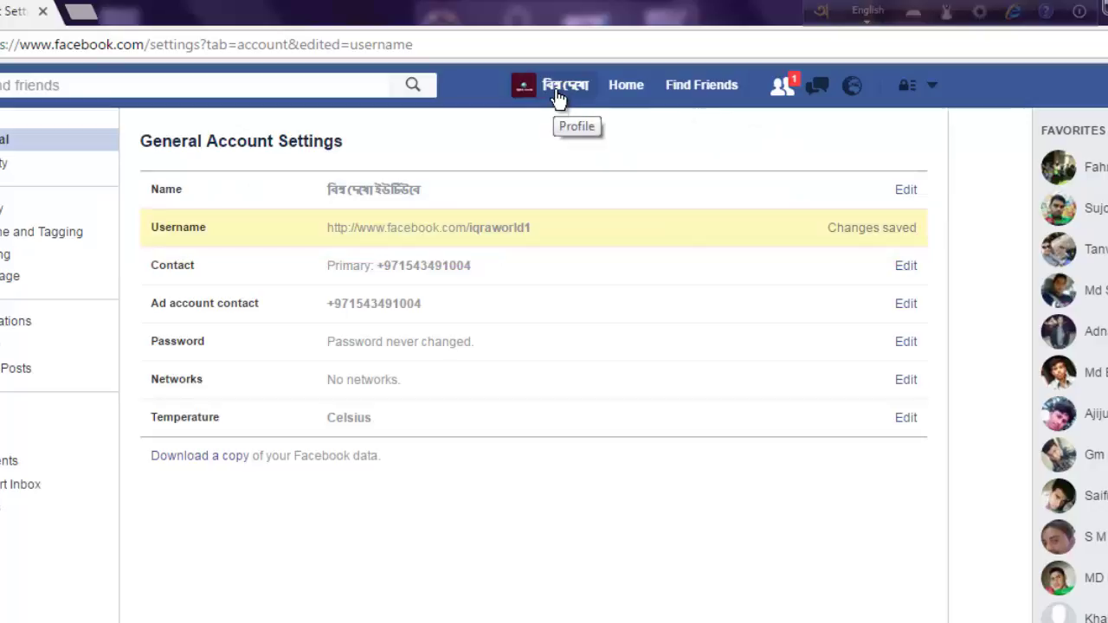
- Open the account's own profile page to check its Timeline address
left_click(545, 85)
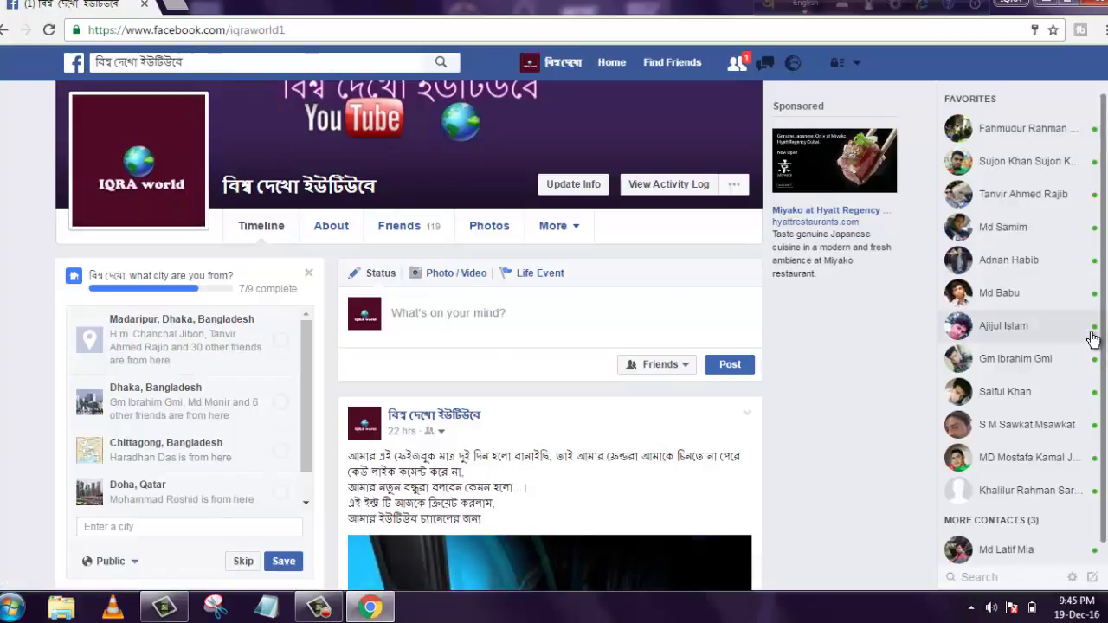
mouse_move(1094, 338)
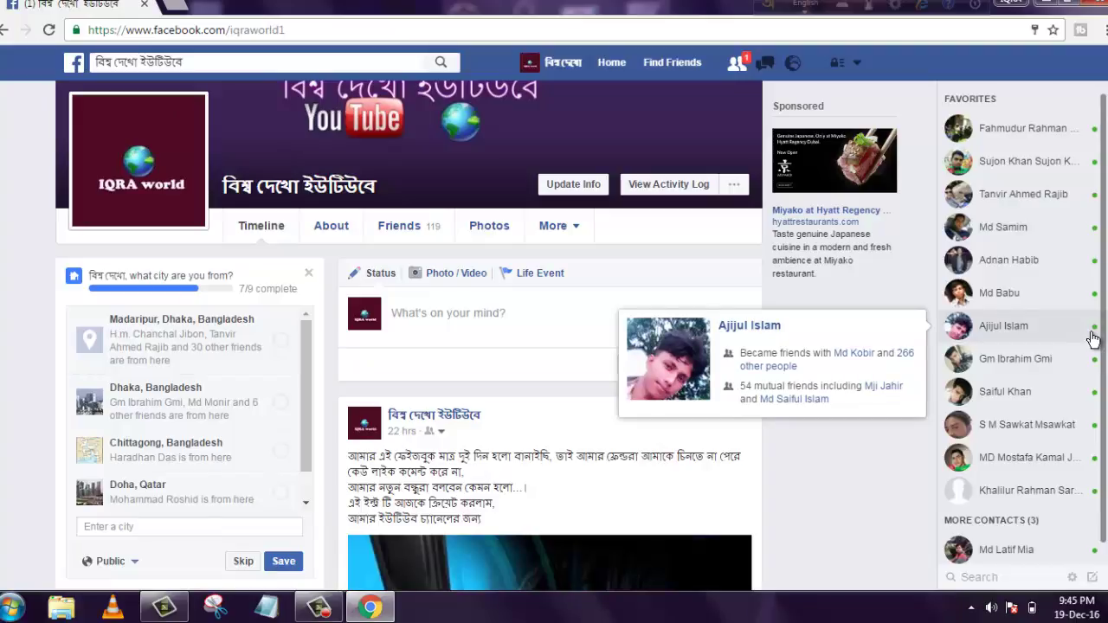